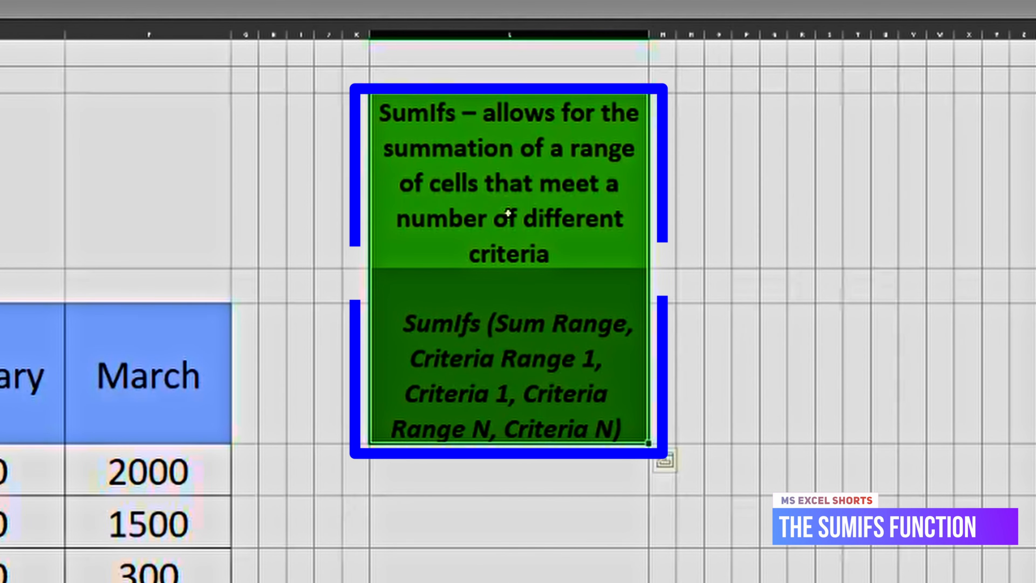
left_click(439, 321)
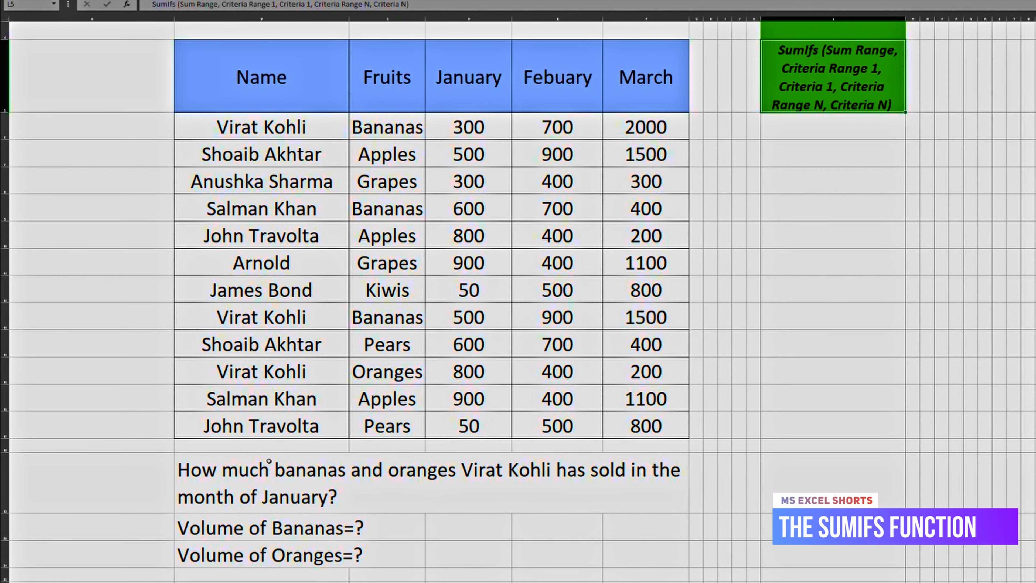
Bold the words "bananas", "oranges", "Virat Kohli" and "January" in the question text in B19
double_click(345, 473)
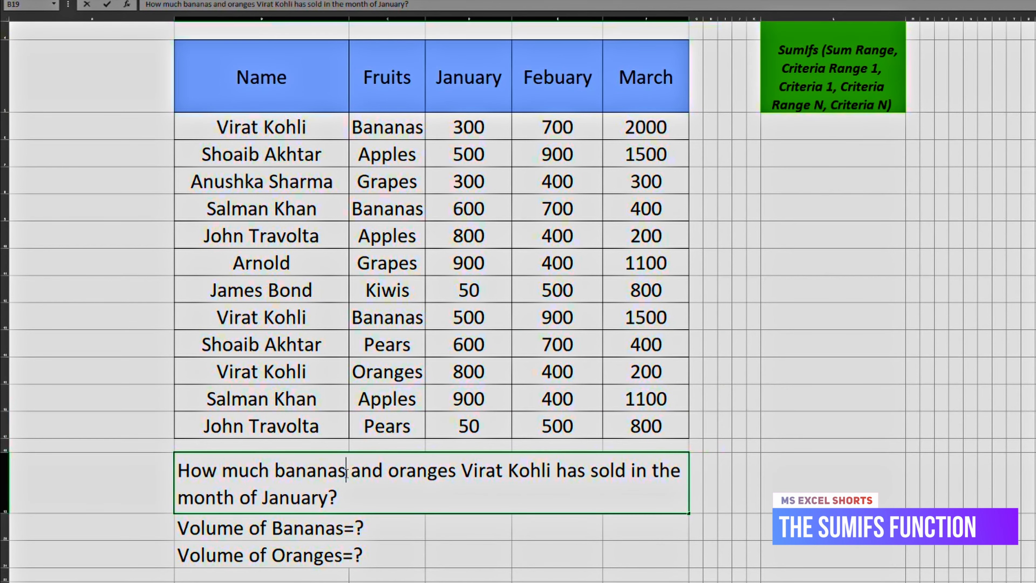
left_click_drag(346, 473, 274, 476)
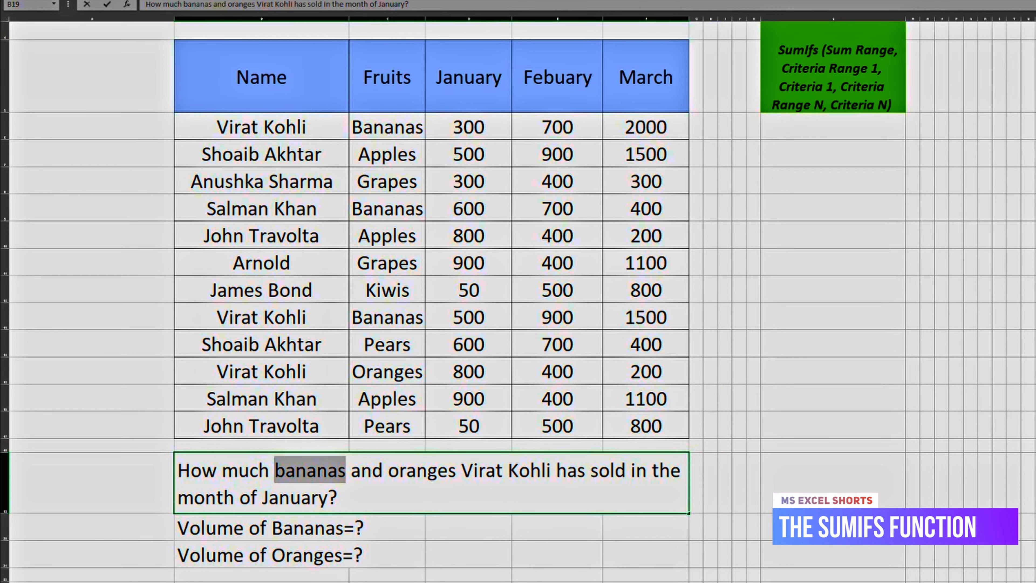
key("ctrl+b")
left_click_drag(458, 473, 390, 474)
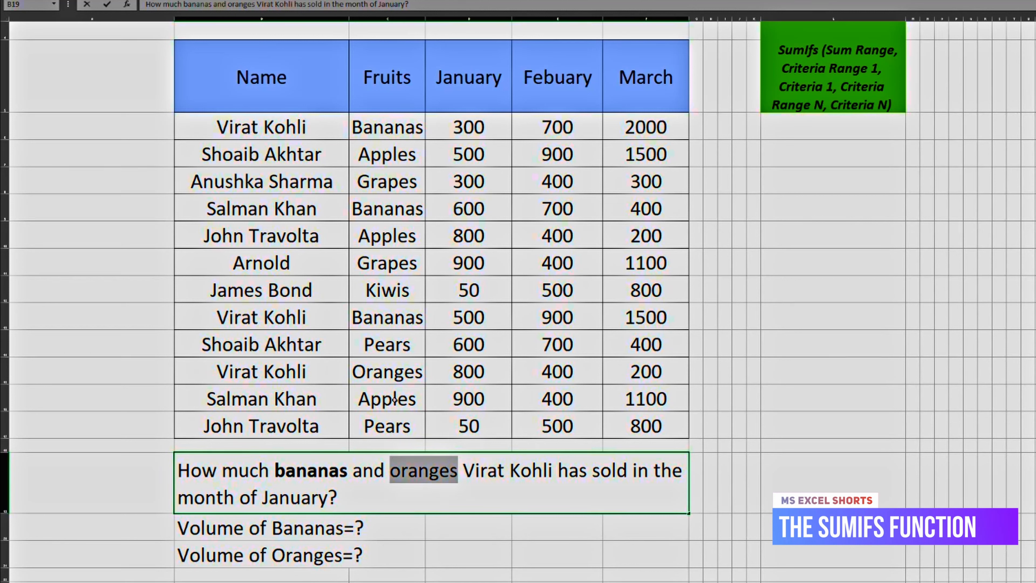
key("ctrl+b")
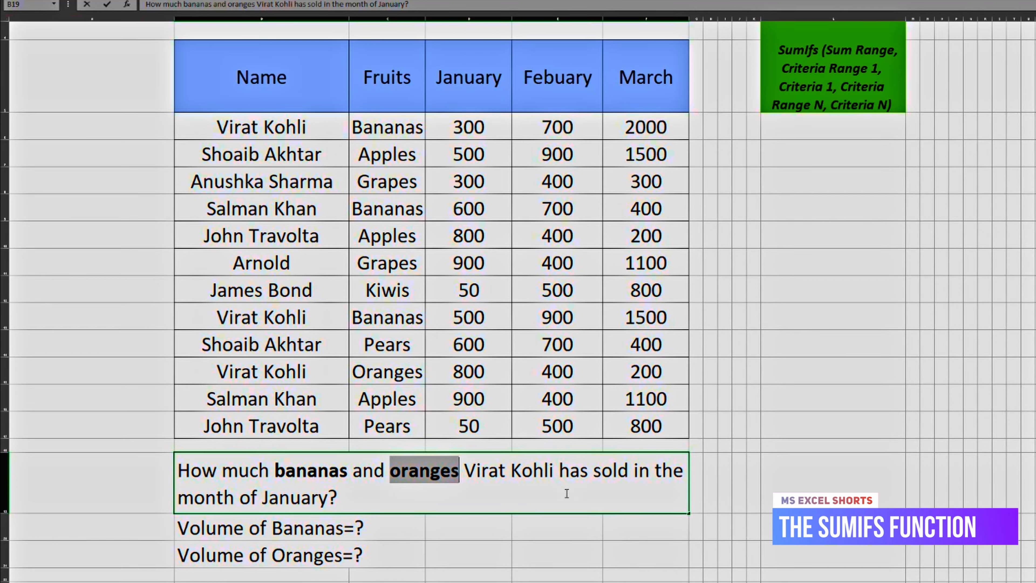
left_click_drag(554, 470, 464, 470)
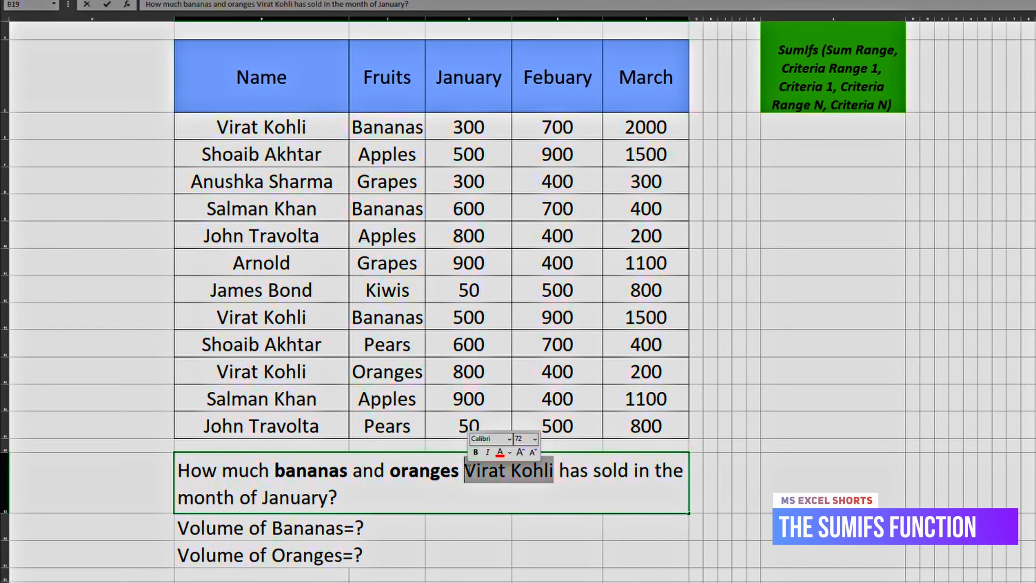
key("ctrl+b")
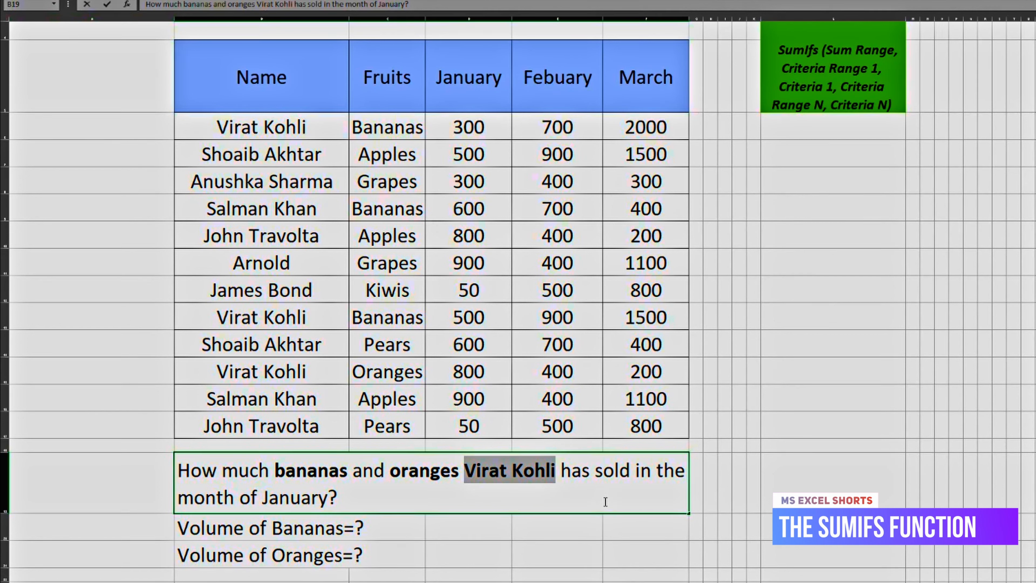
left_click_drag(328, 497, 263, 497)
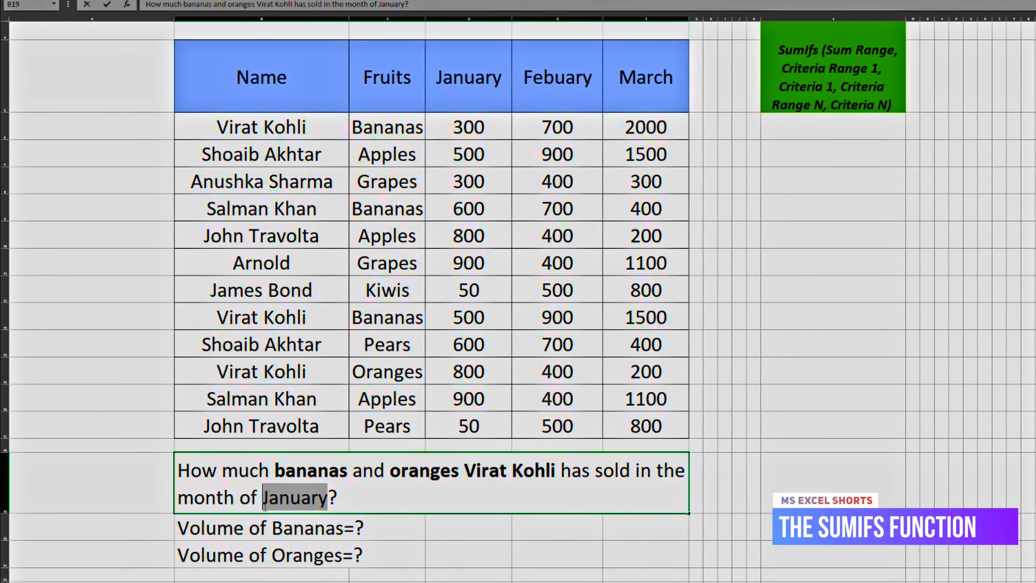
key("ctrl+b")
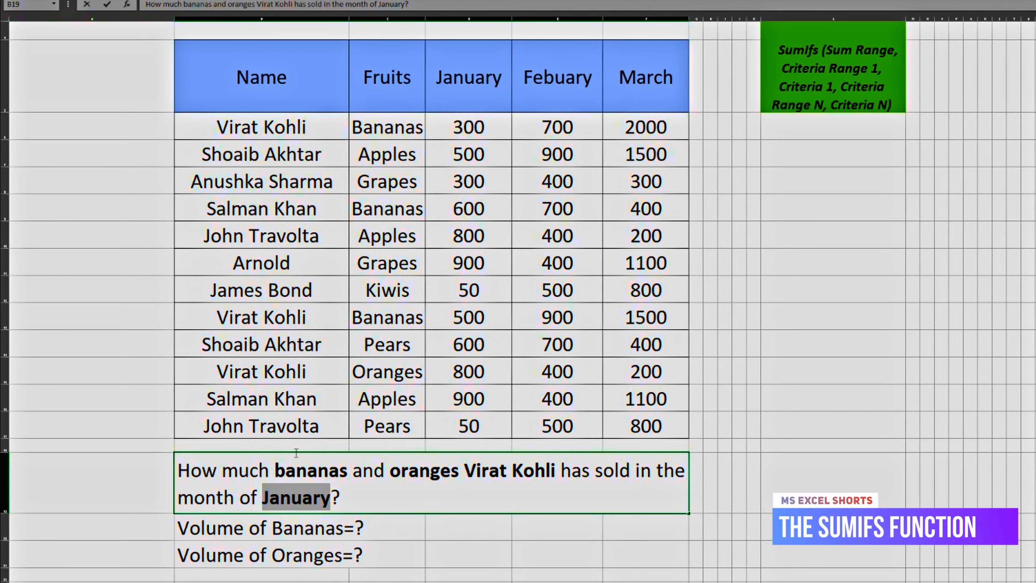
left_click(363, 497)
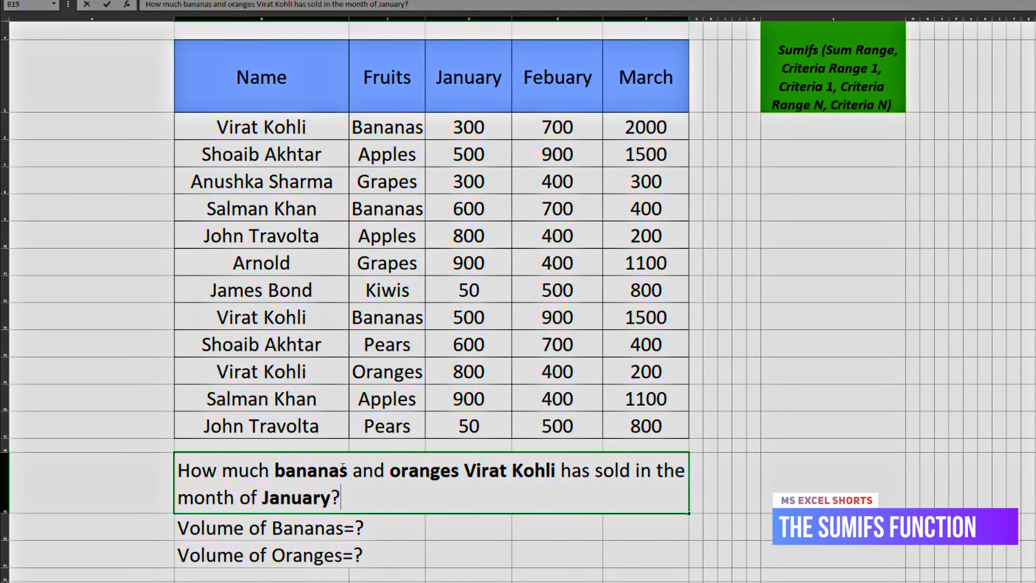
Begin a SUMIFS formula in D20 for the volume of bananas, using the January values D6:D17 as the sum range
left_click(445, 532)
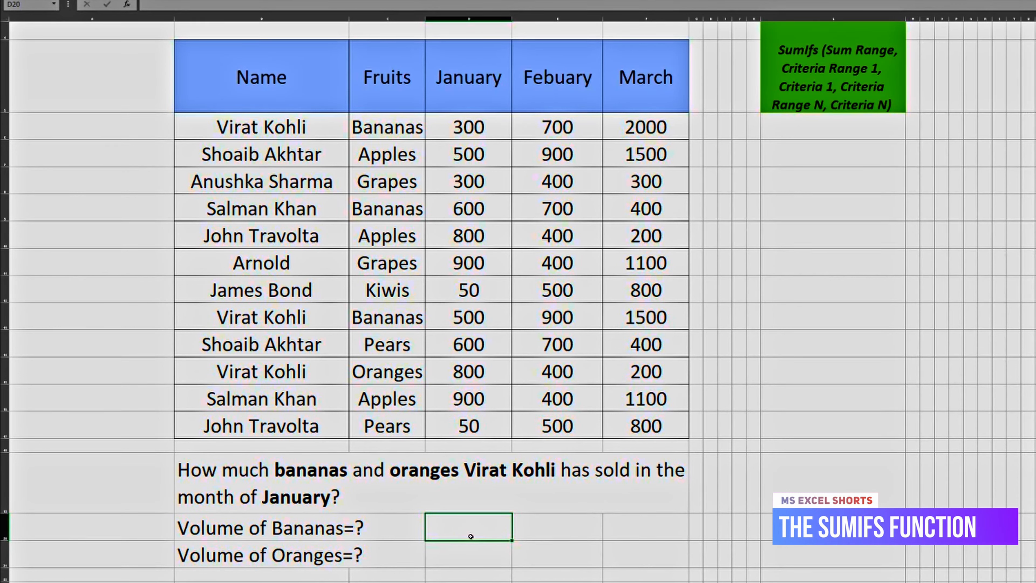
type("=su")
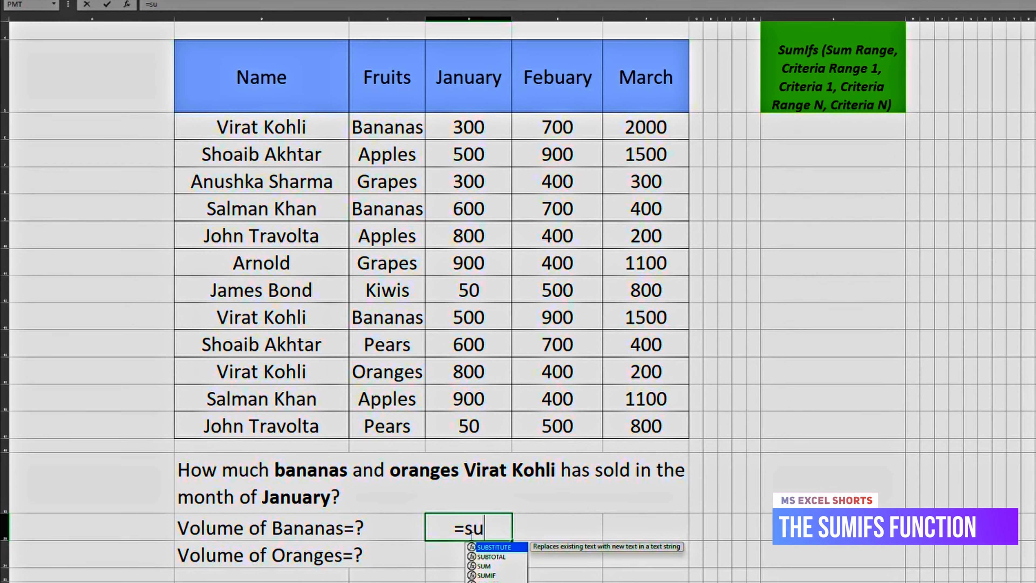
type("mifs")
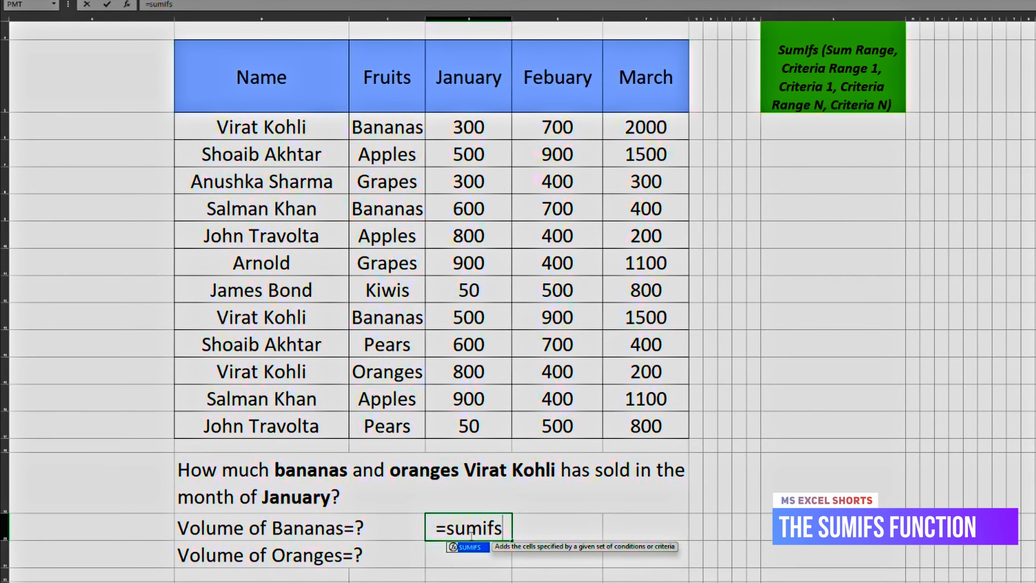
type("(")
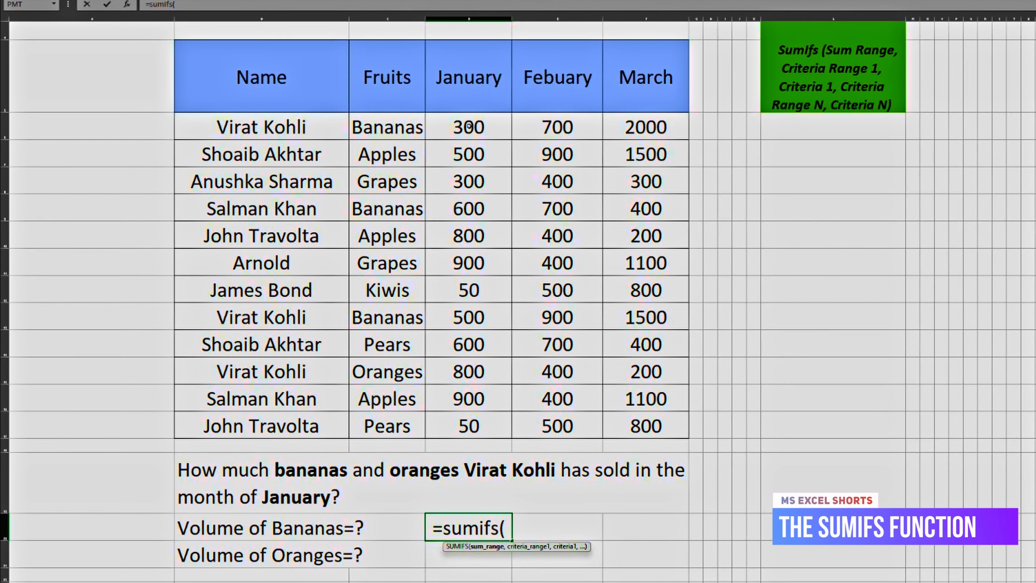
left_click_drag(469, 126, 458, 255)
left_click_drag(454, 427, 454, 433)
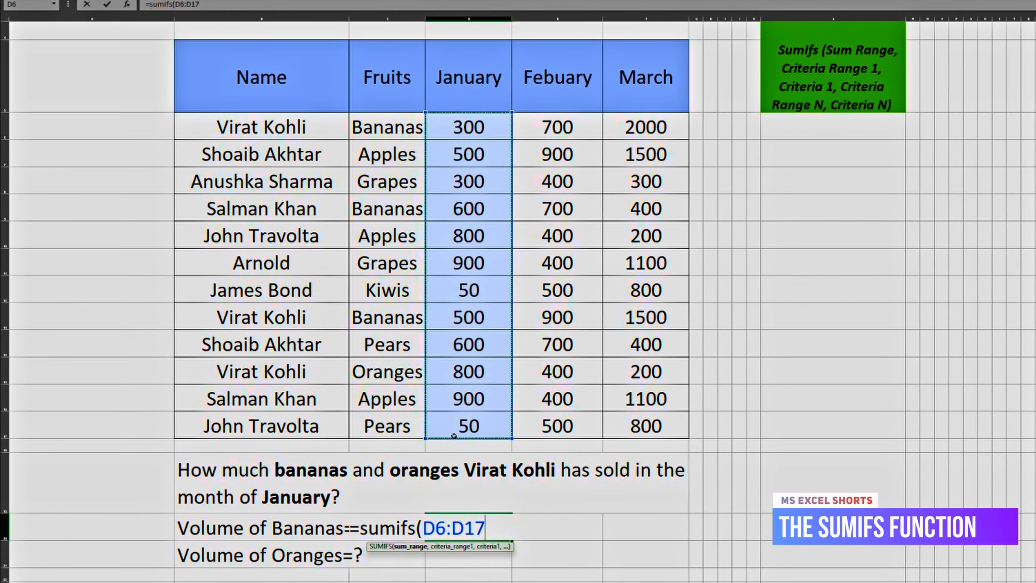
type(",")
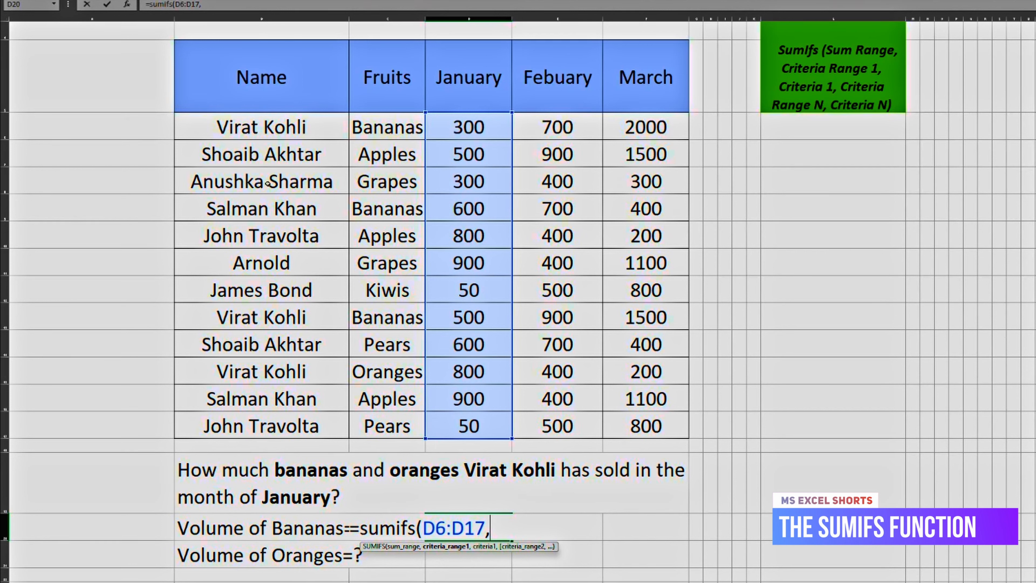
Add the names B6:B17 as the formula's first criteria range, with B6 as its criterion
left_click_drag(253, 120, 252, 420)
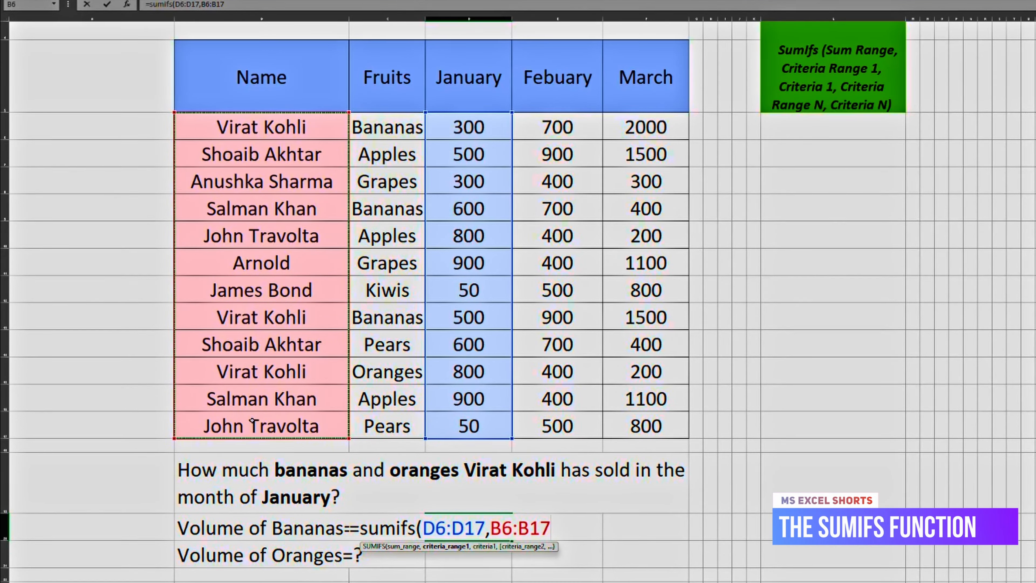
type(",")
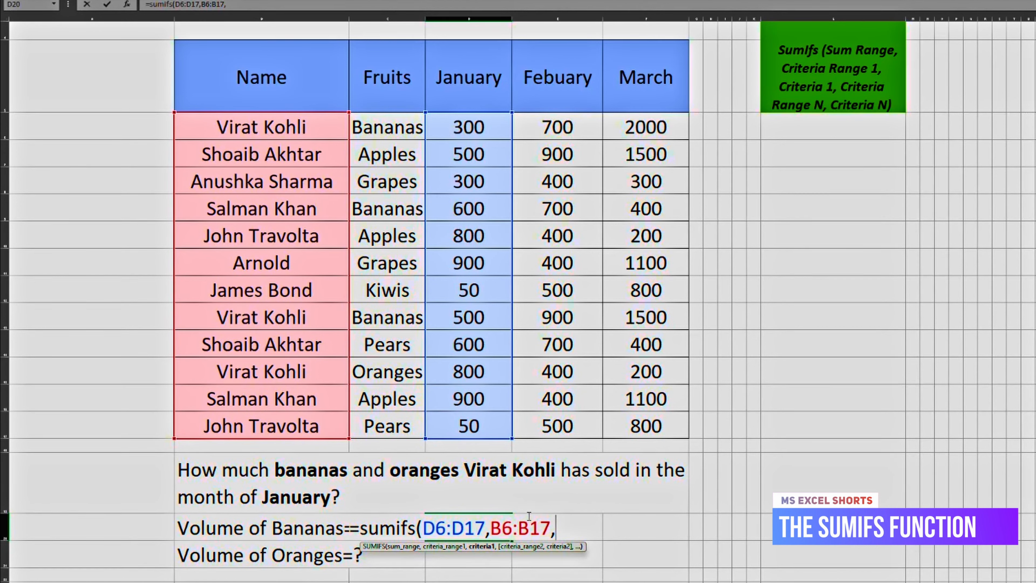
left_click(265, 126)
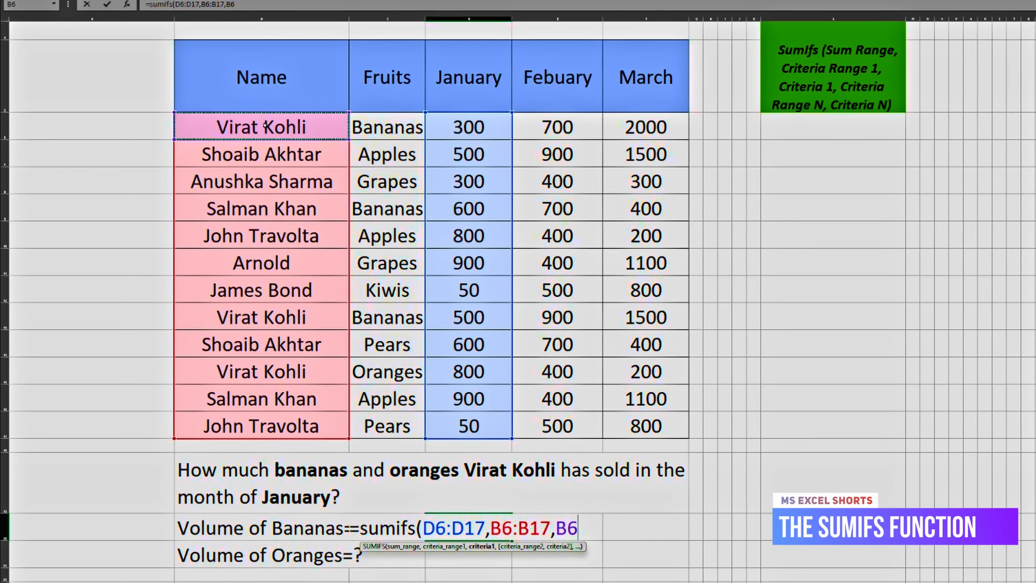
type(",")
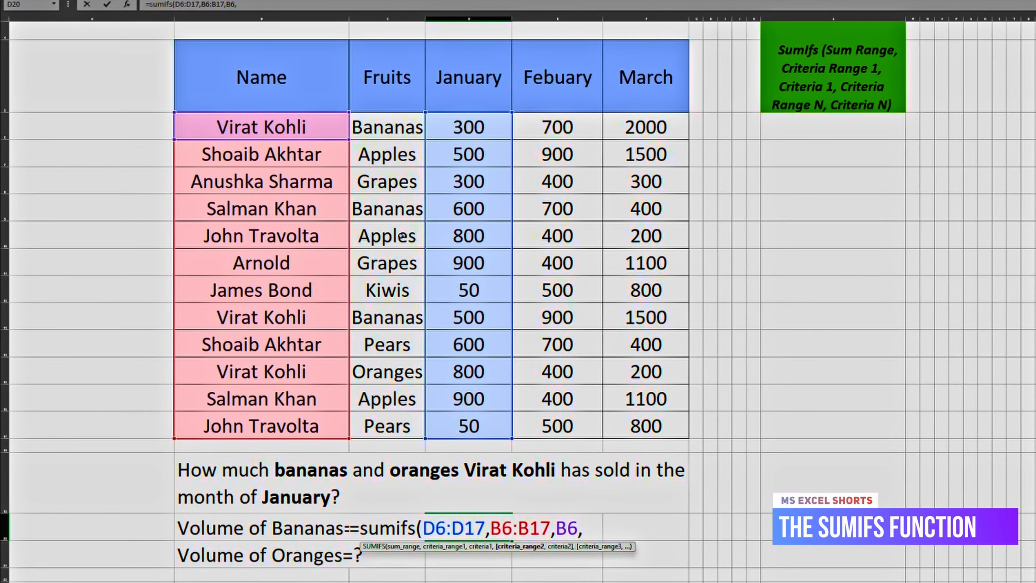
Add the fruits C6:C17 as the second criteria range with C6 as its criterion, and complete the bananas formula
left_click(382, 122)
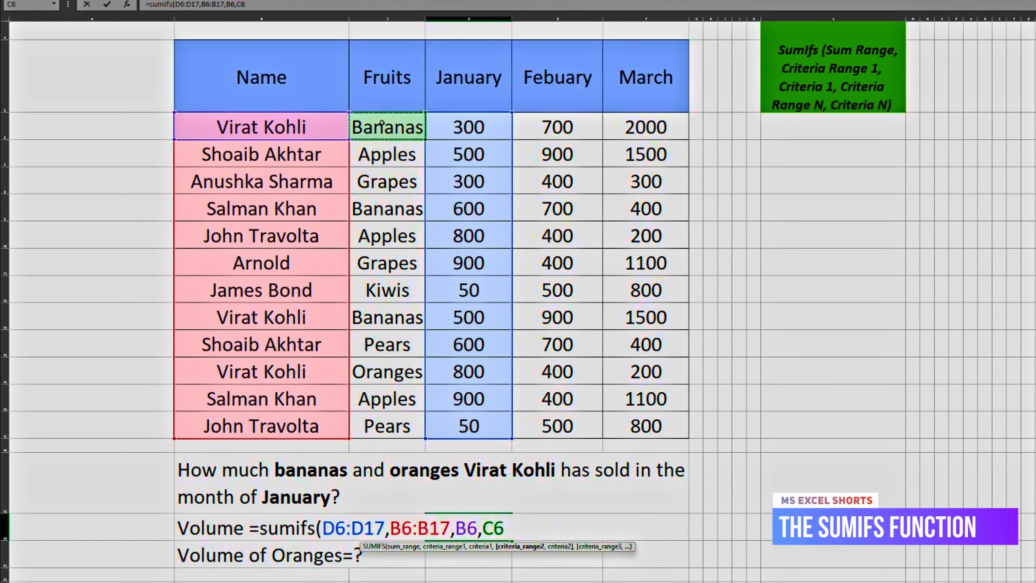
left_click_drag(382, 123, 405, 423)
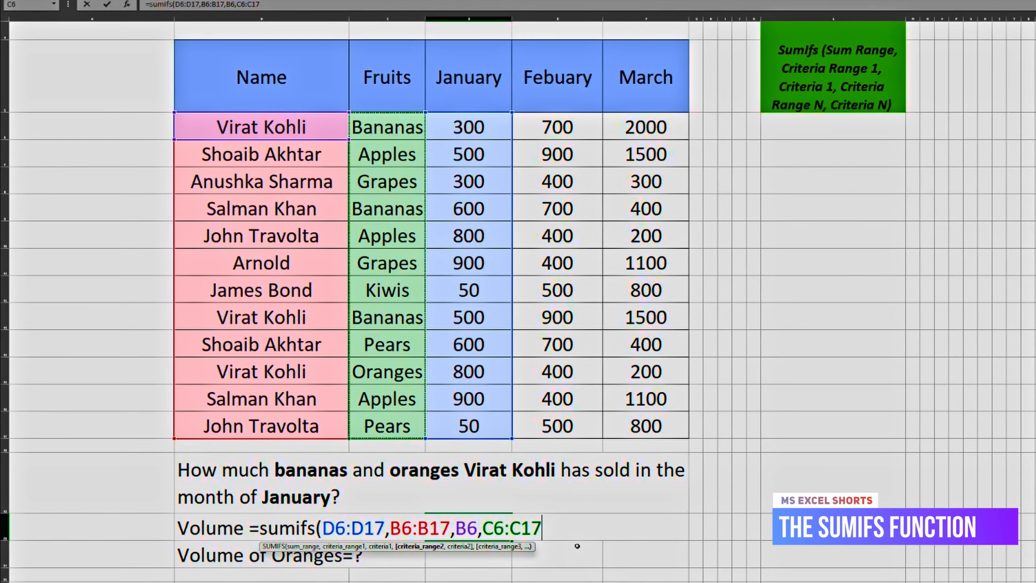
type(",")
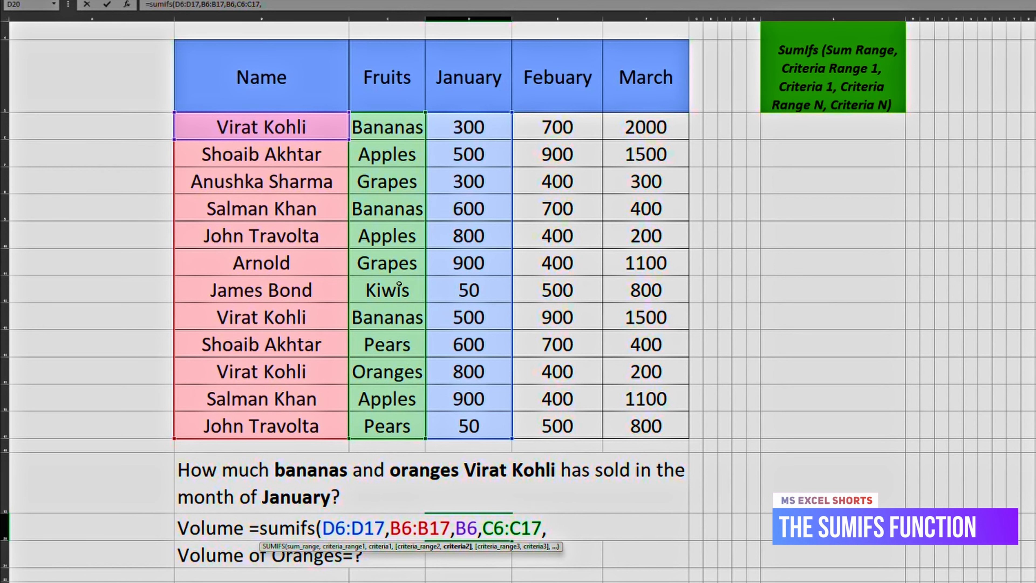
left_click(394, 130)
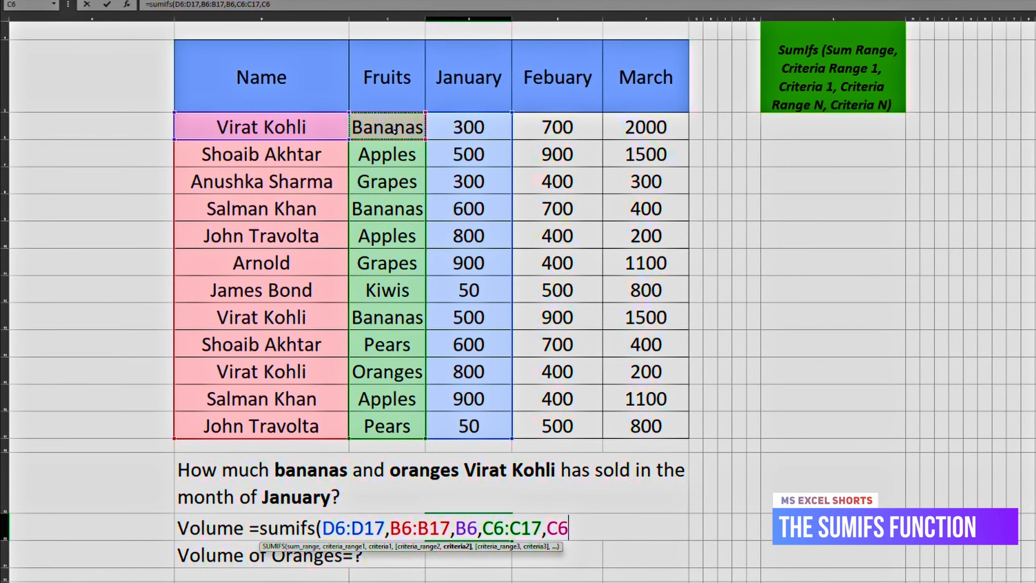
type(")")
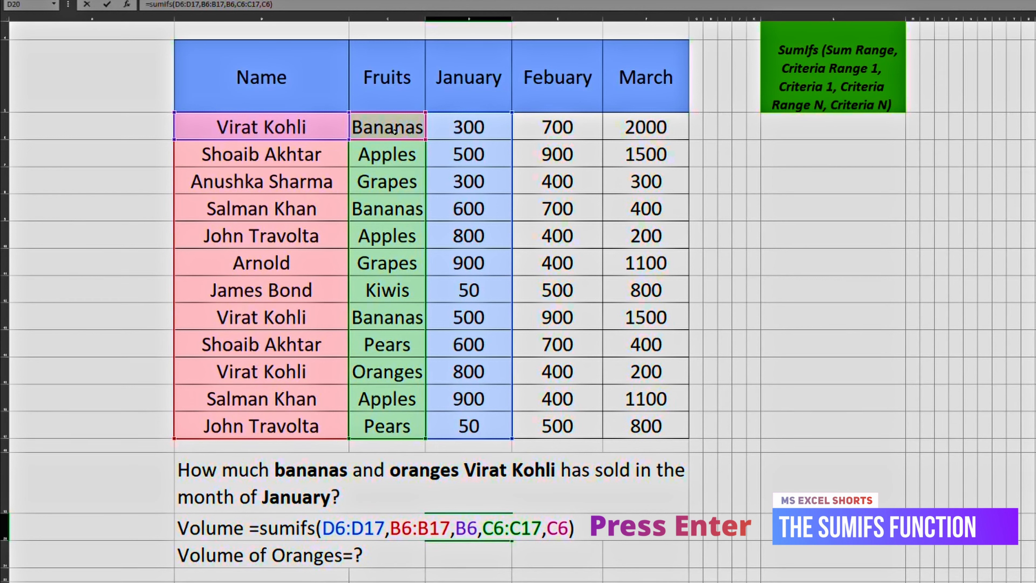
key("Return")
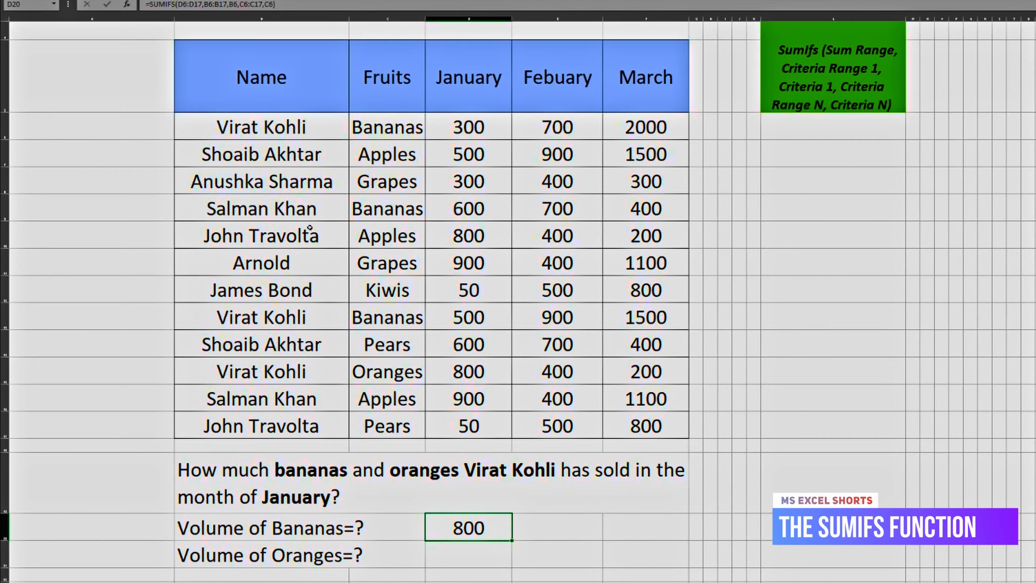
Check the January amounts in Virat Kohli's two Bananas rows against the SUMIFS result in D20
left_click(259, 131)
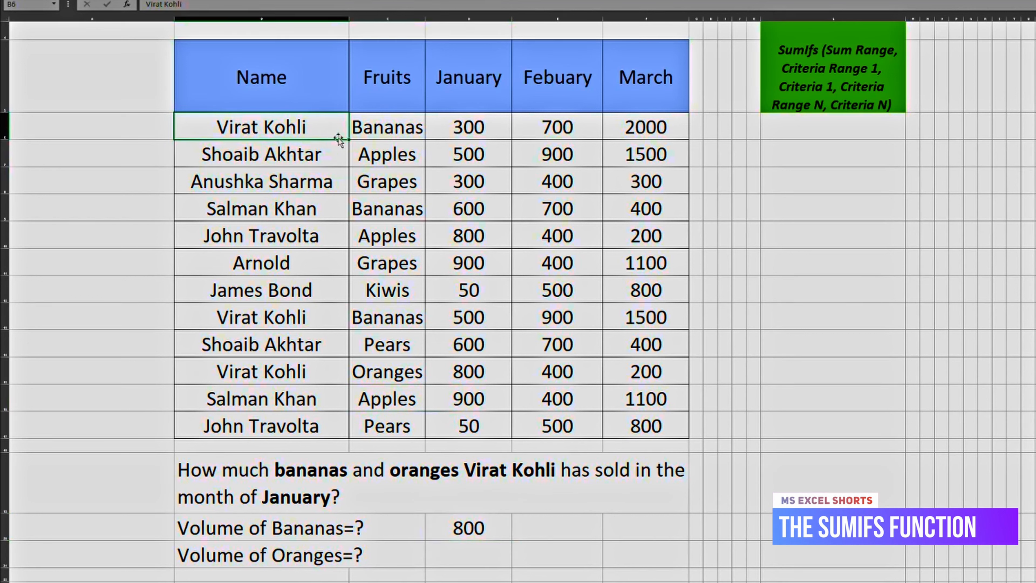
left_click(468, 129)
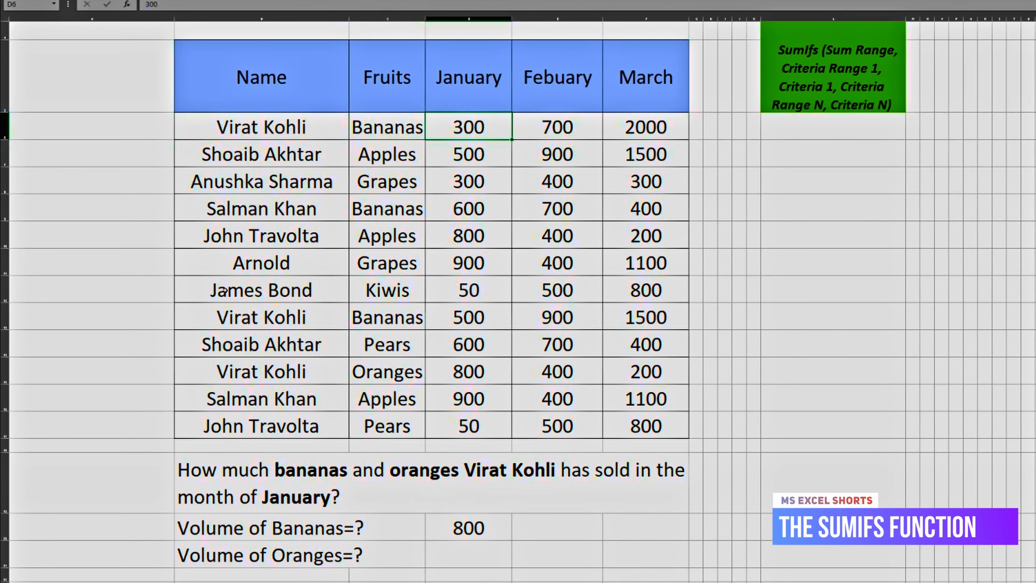
left_click(377, 316)
left_click(459, 318)
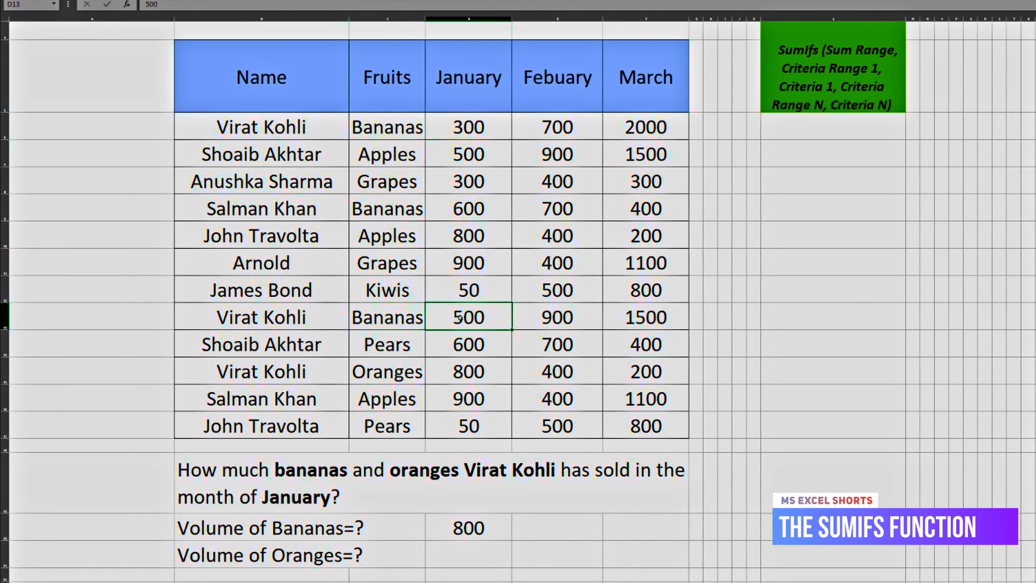
left_click(459, 128)
left_click(470, 337)
left_click(470, 322)
left_click(481, 529)
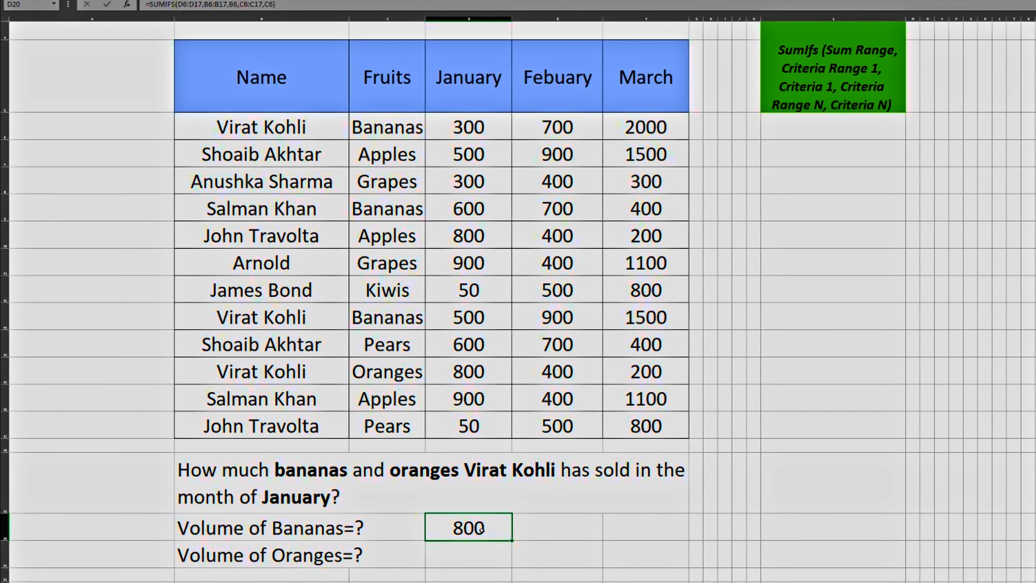
Search for the function "sumifs" for cell D21, the volume of oranges, and open the SUMIFS function's arguments
key("Down")
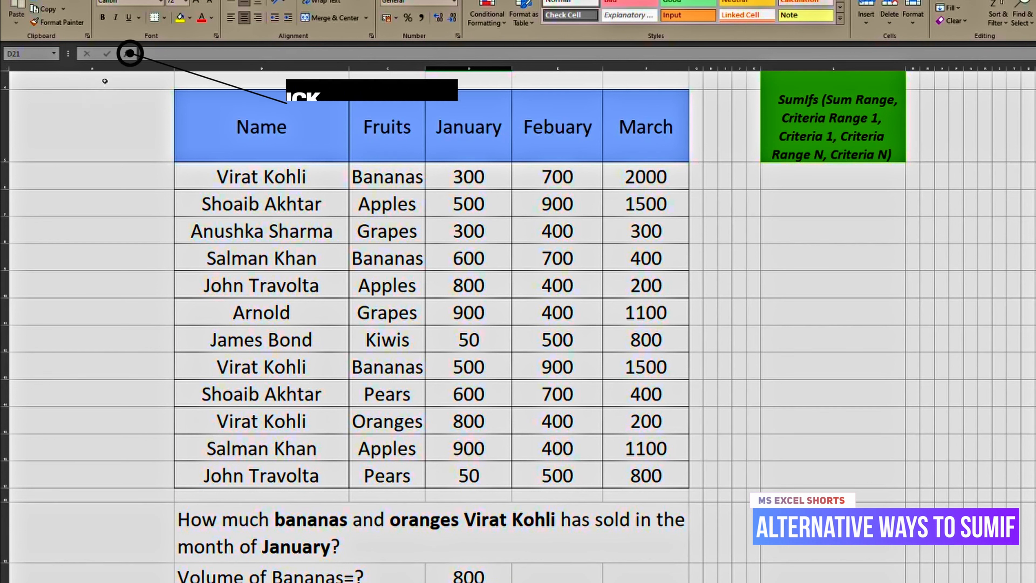
left_click(127, 57)
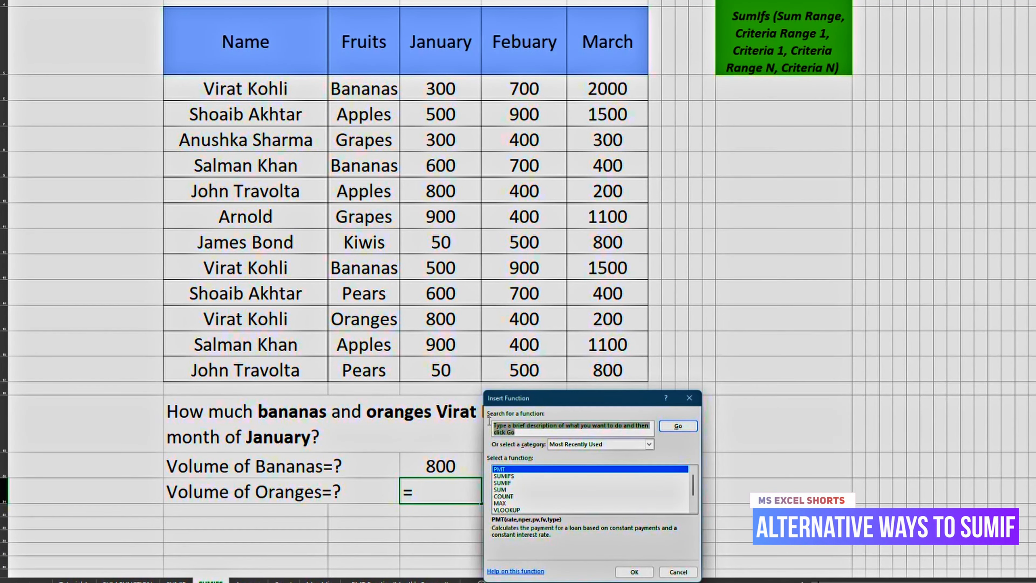
left_click(530, 426)
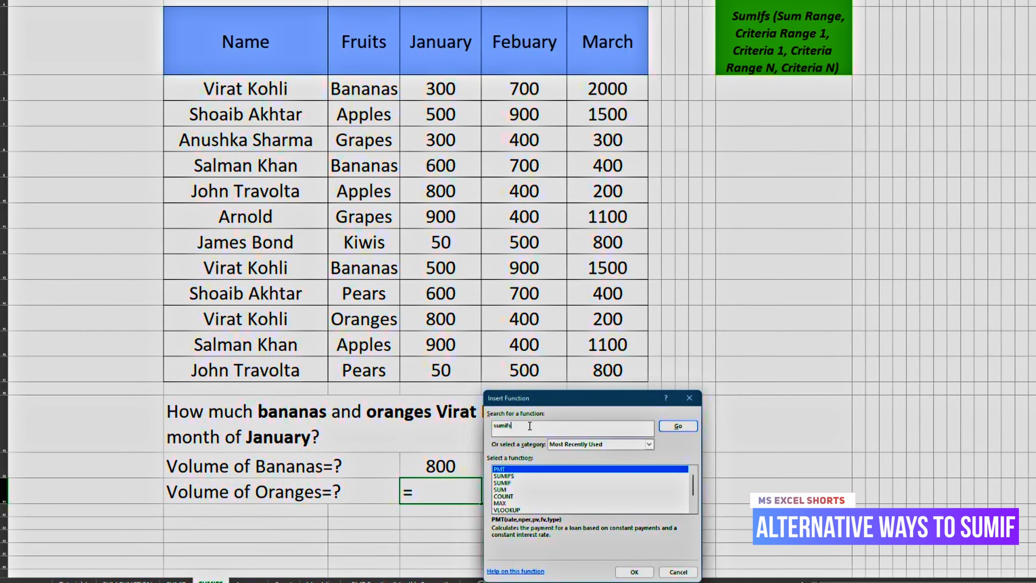
left_click(684, 430)
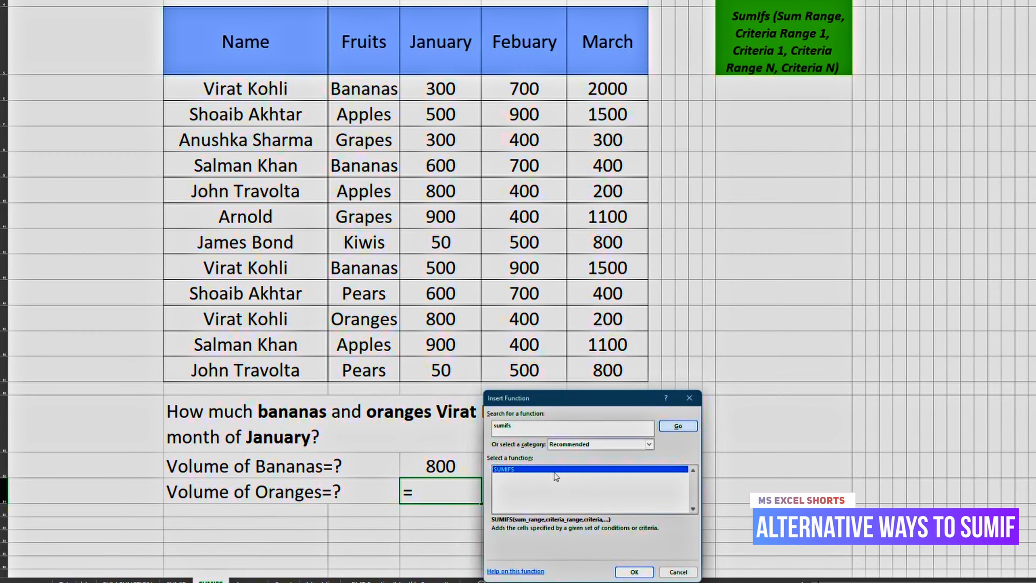
left_click(634, 572)
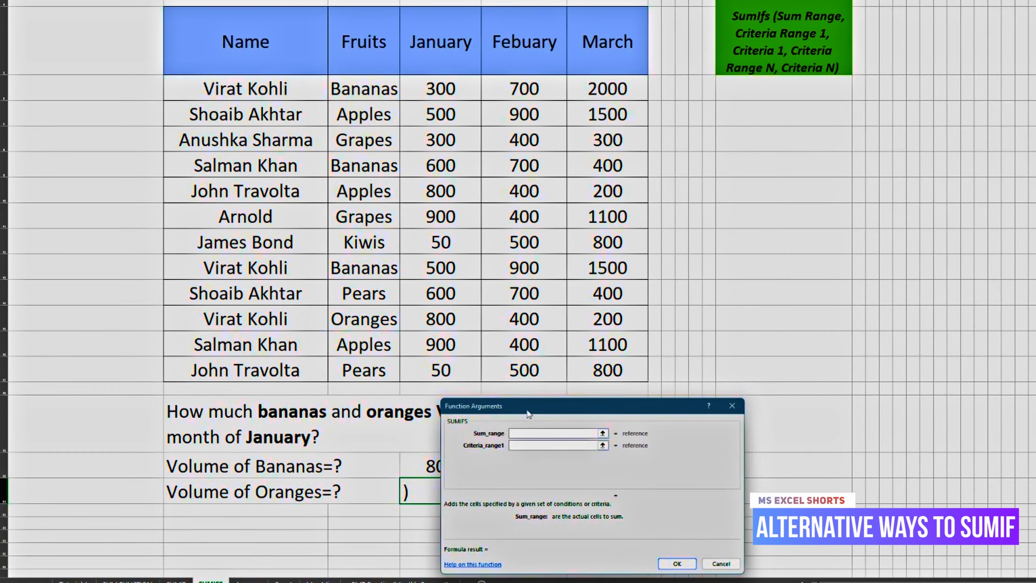
Move the function arguments dialog clear of the January column and set the sum range to the January amounts D6:D17
left_click_drag(527, 411, 582, 410)
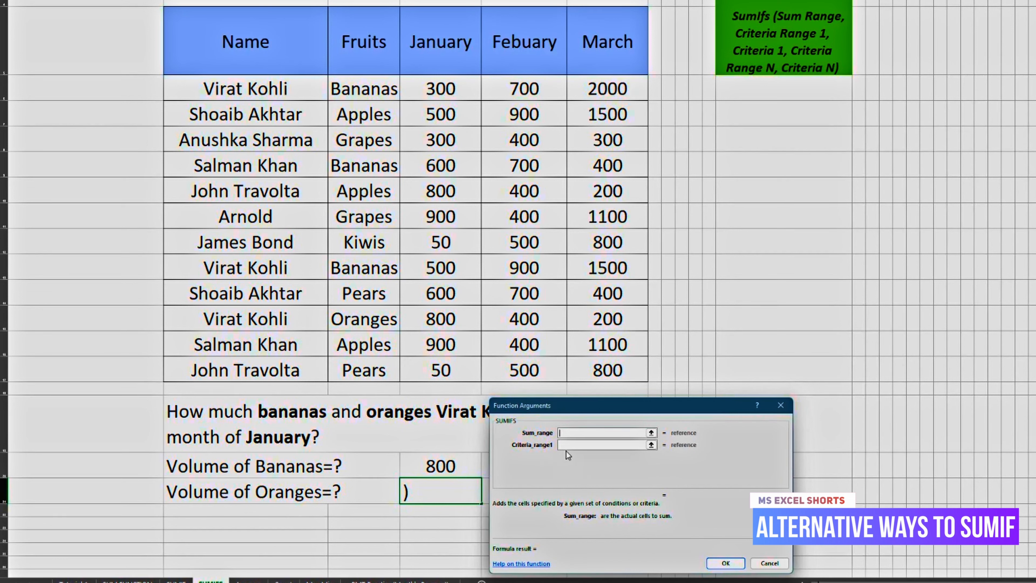
left_click_drag(565, 406, 548, 151)
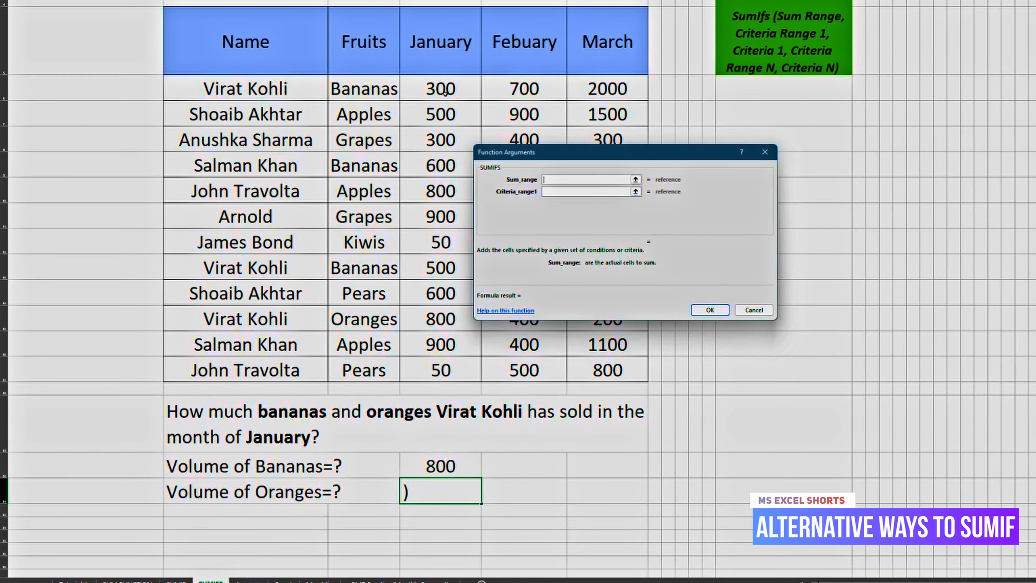
left_click_drag(441, 88, 459, 364)
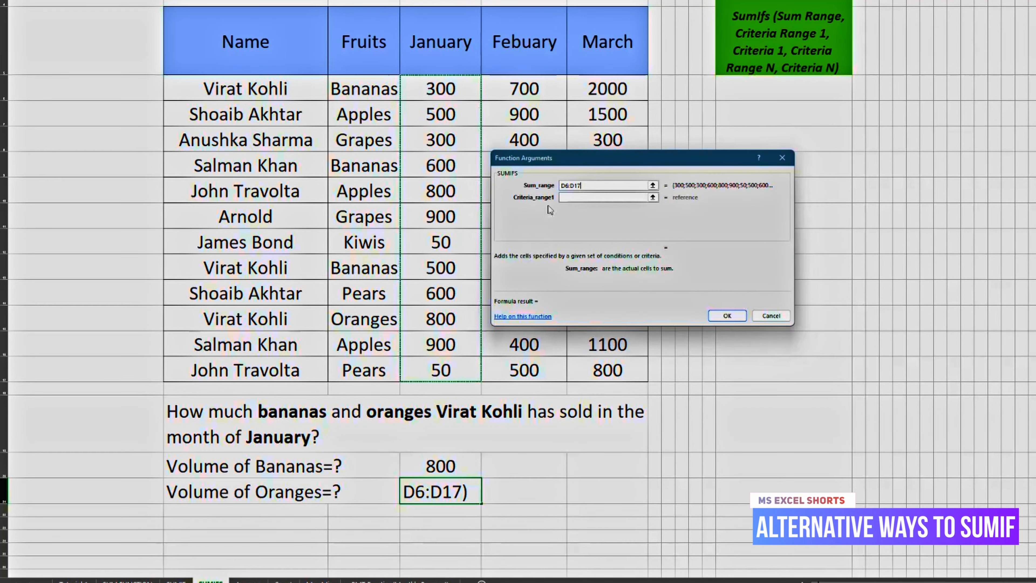
Set the first criteria range to the names B6:B17 and its criterion to B6, Virat Kohli
left_click(590, 200)
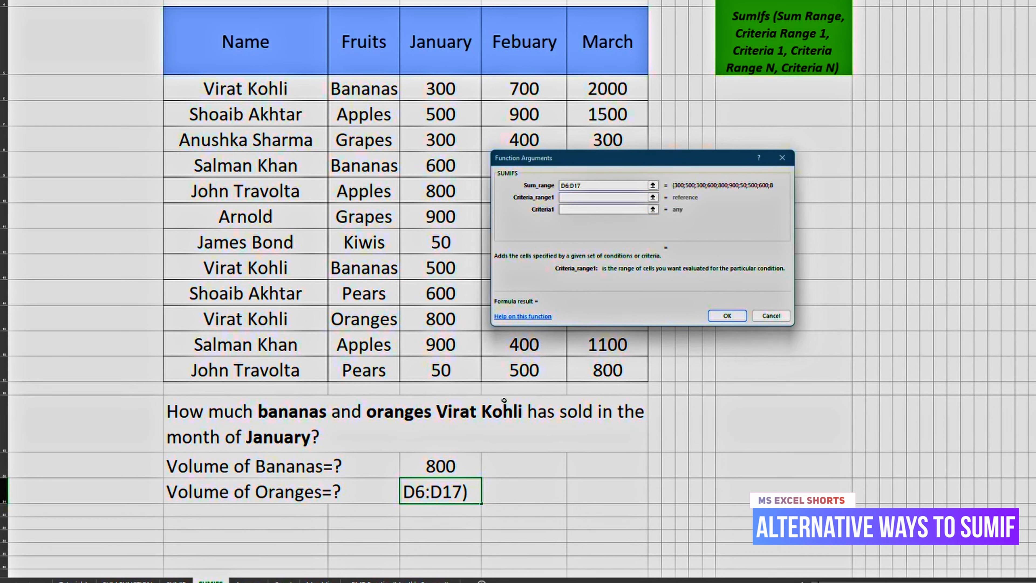
left_click_drag(294, 90, 302, 381)
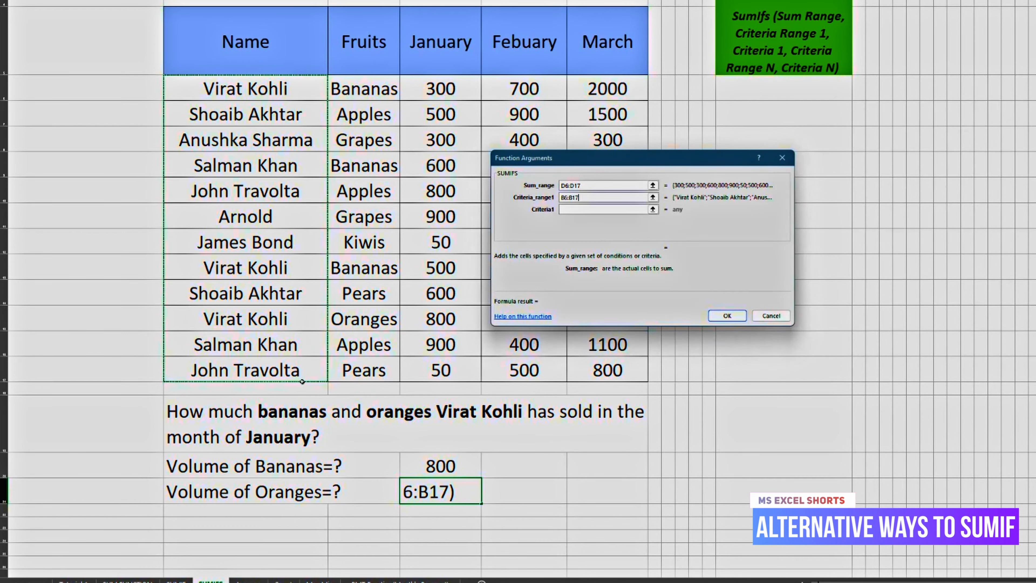
left_click(581, 210)
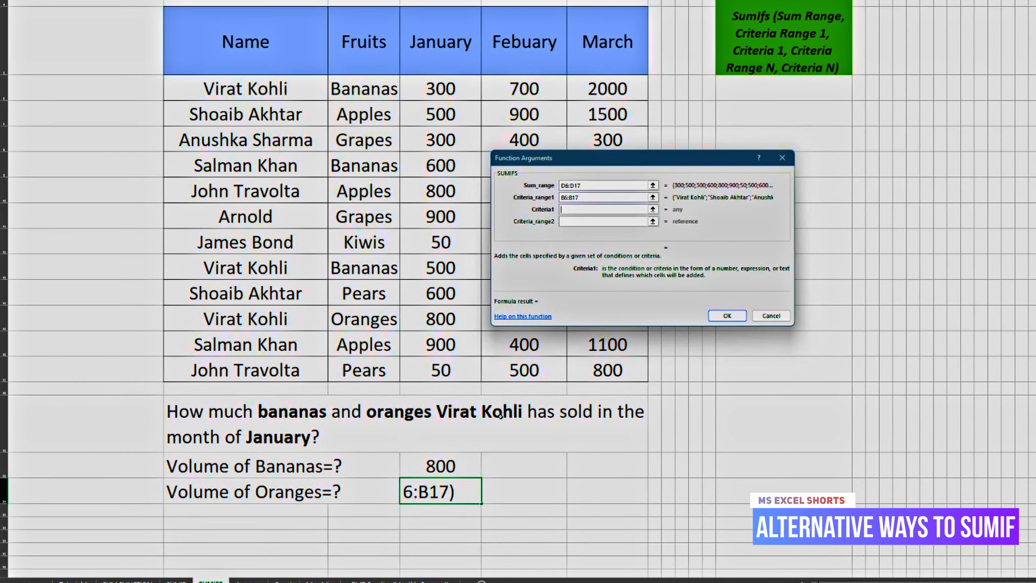
left_click(242, 85)
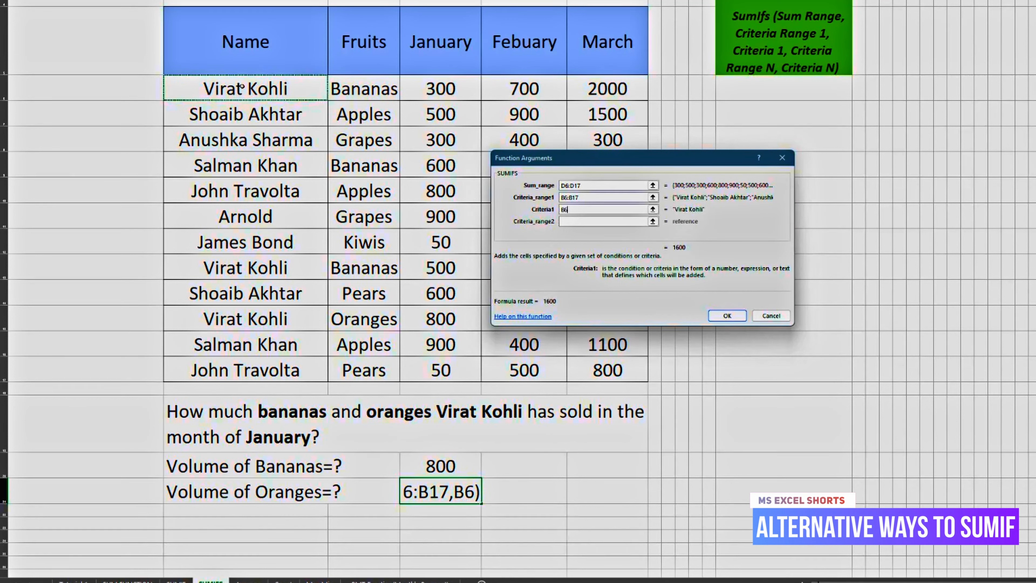
Set the second criteria range to the fruits C6:C17 with C15, Oranges, as its criterion, and complete the SUMIFS formula
left_click(600, 222)
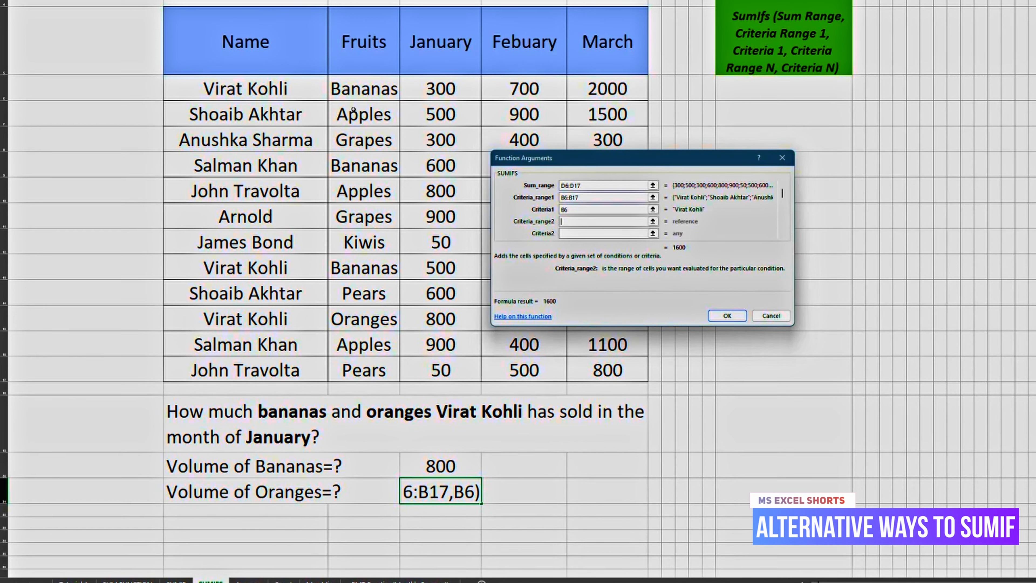
left_click_drag(351, 89, 366, 372)
left_click(588, 233)
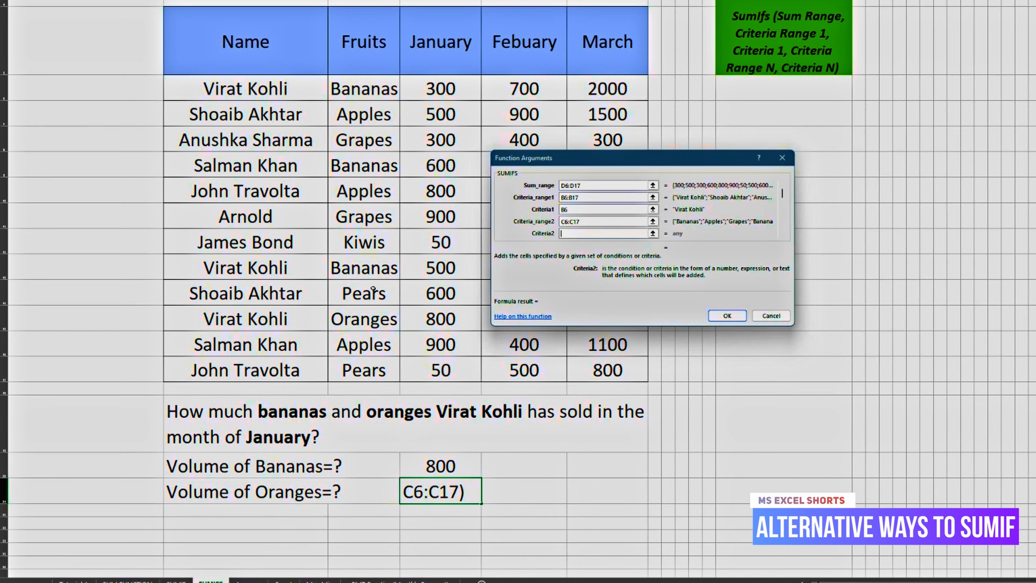
left_click(376, 316)
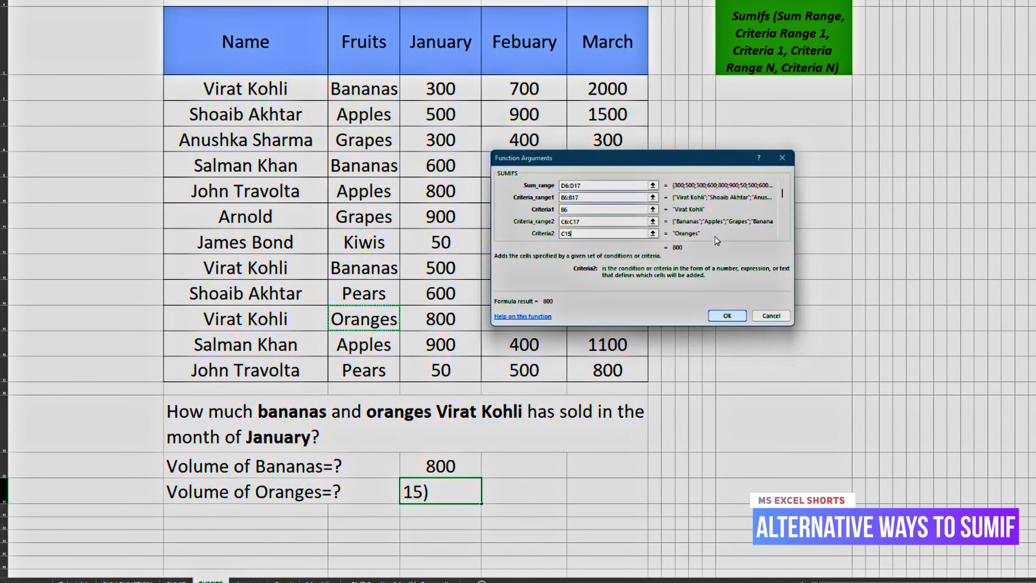
scroll(708, 216, "down", 1)
scroll(708, 215, "up", 2)
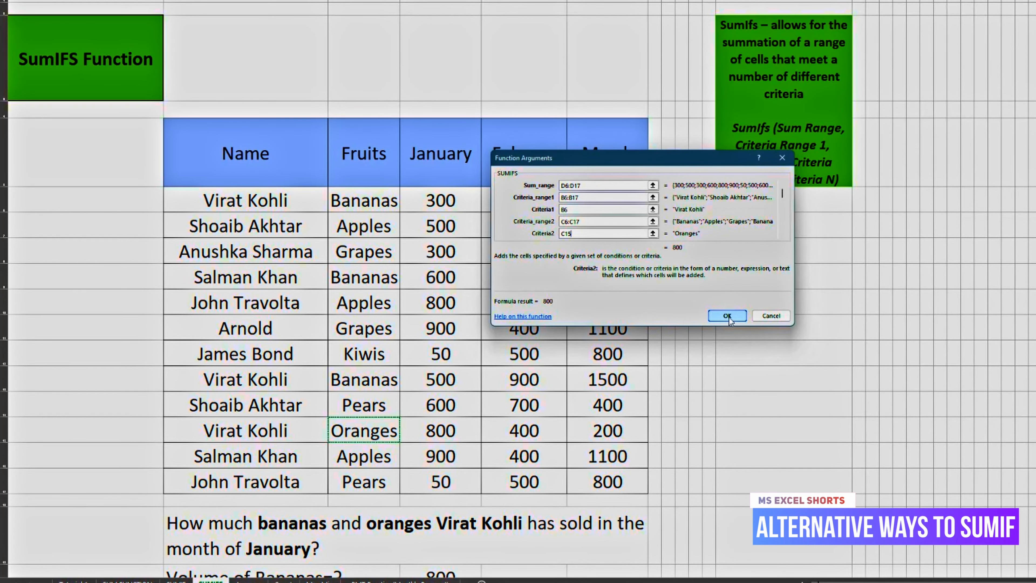
scroll(712, 323, "down", 1)
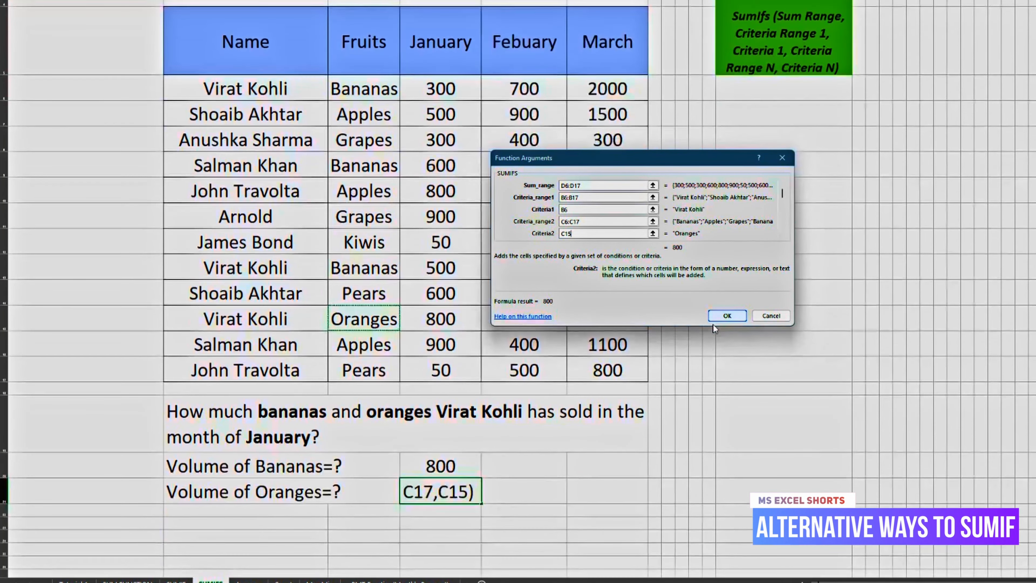
left_click(726, 316)
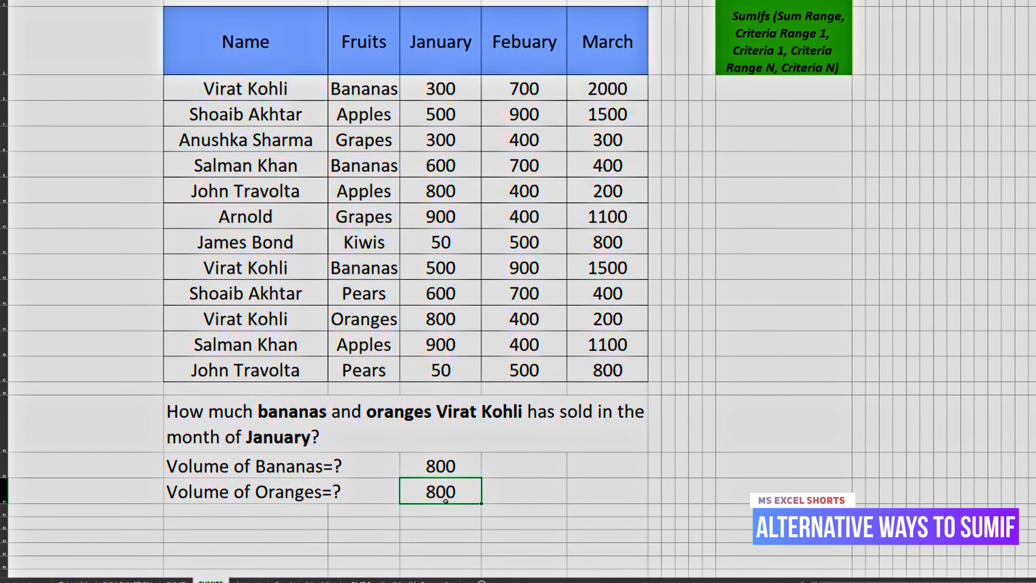